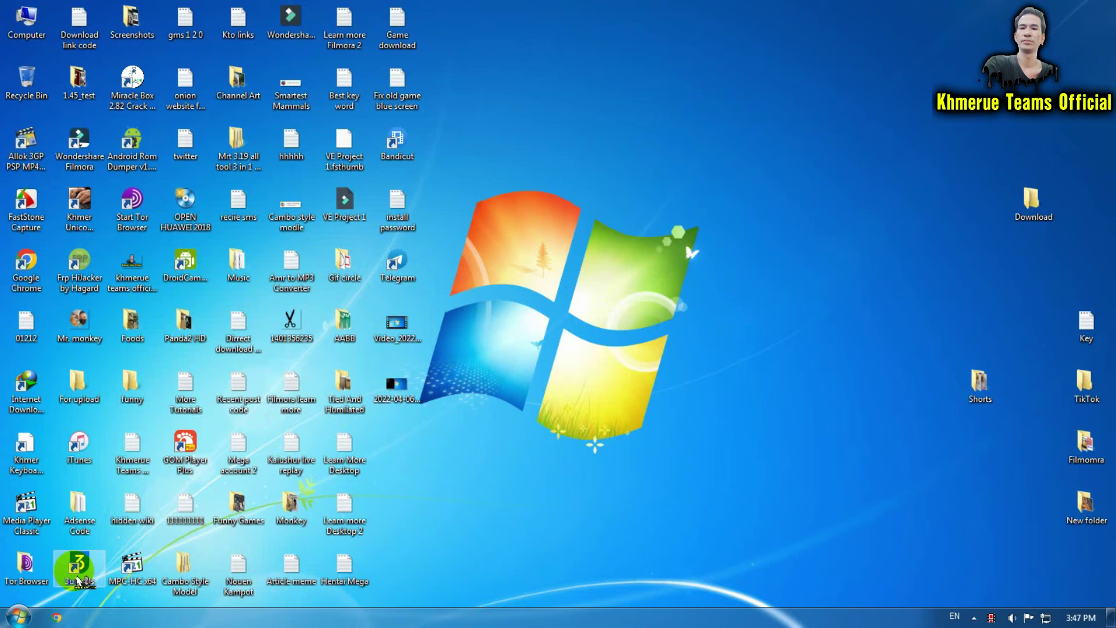
Step: Search the Start menu for msconfig and launch System Configuration
click(19, 617)
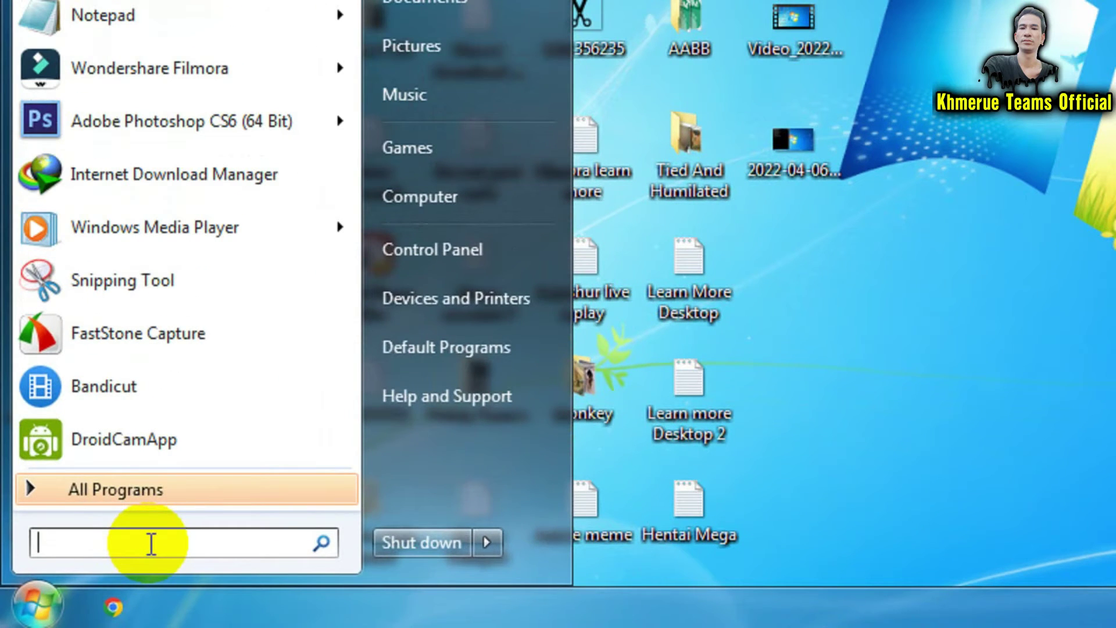
text(msconfi)
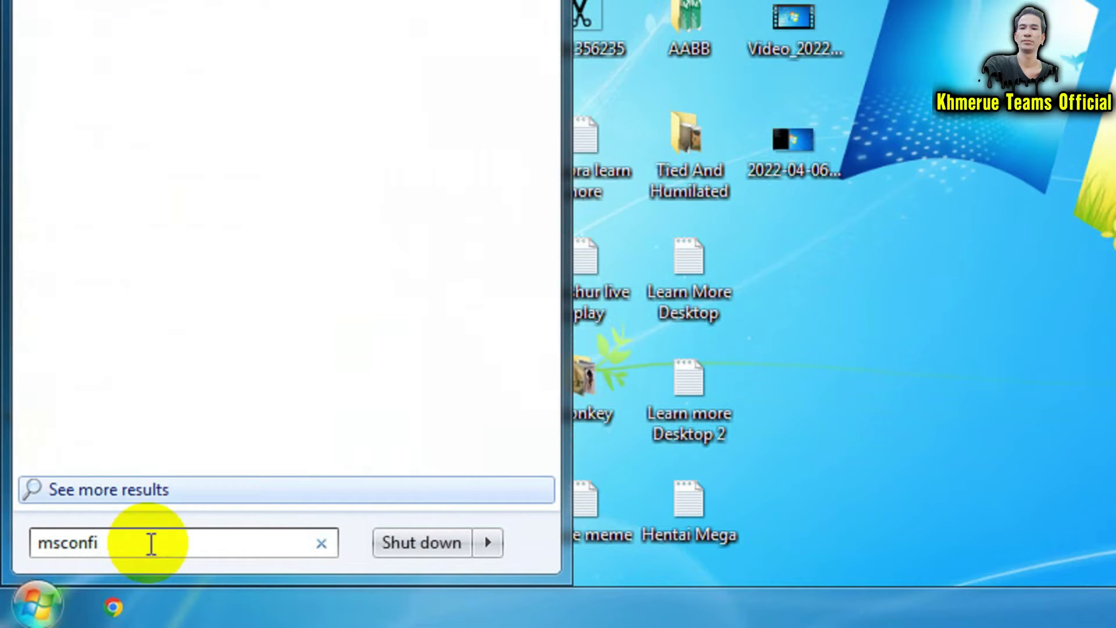
text(g)
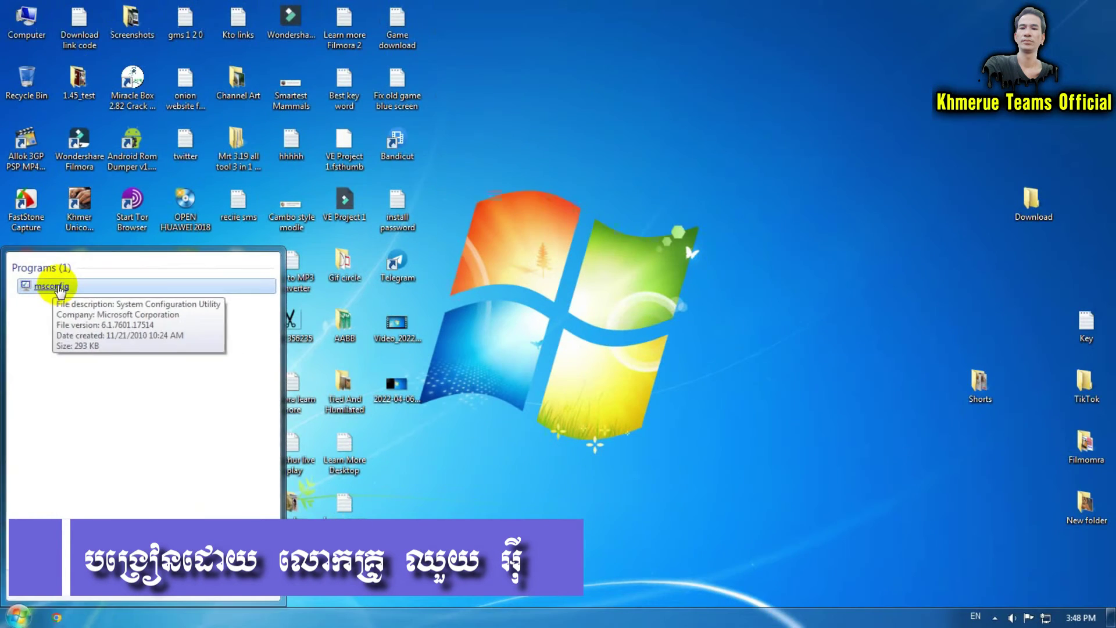
click(60, 293)
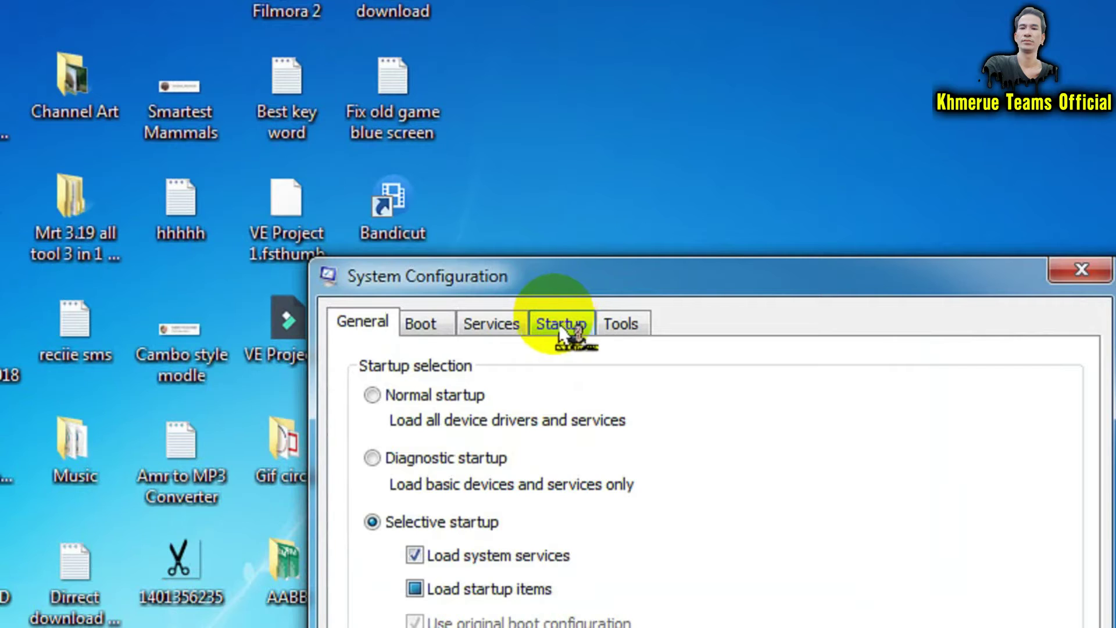
Step: Show the Startup tab's list of startup programs, starting from the top
click(563, 328)
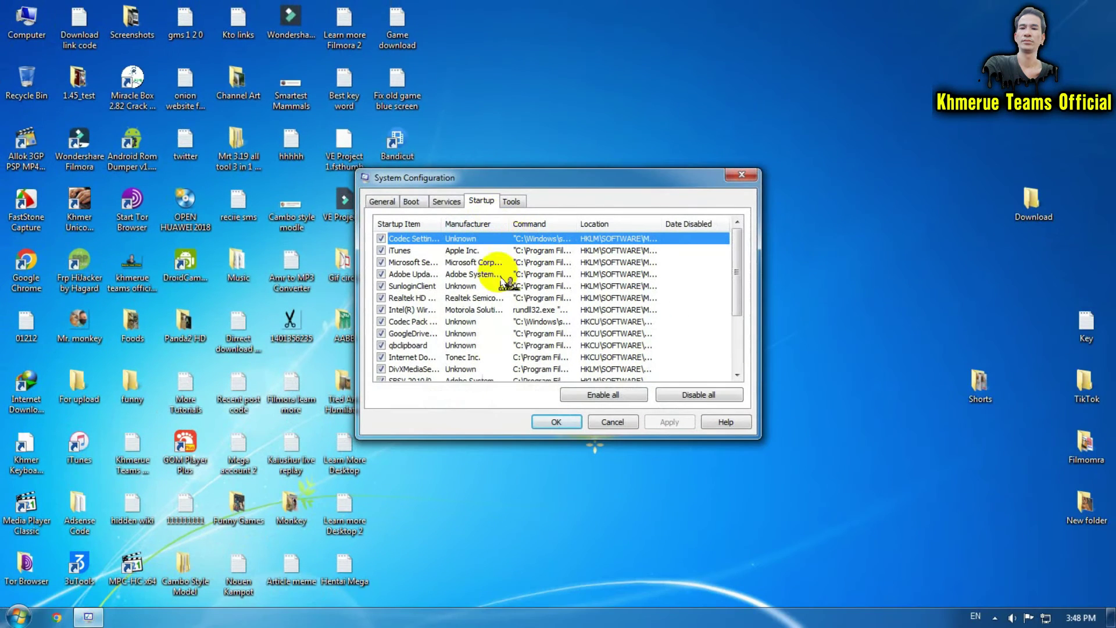
drag(740, 292, 741, 371)
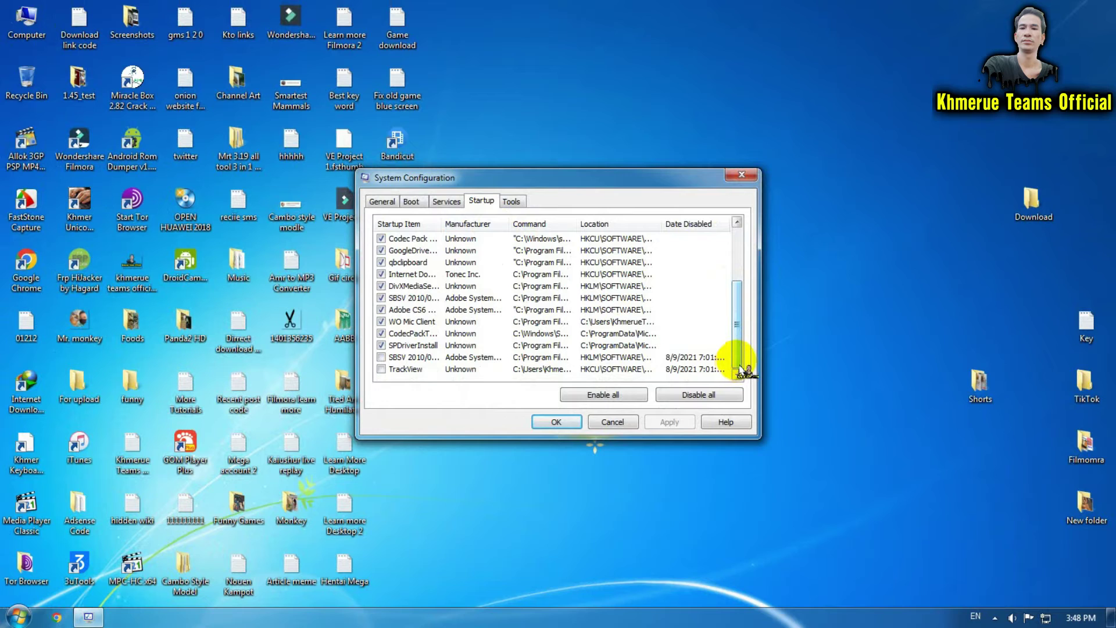
key(Home)
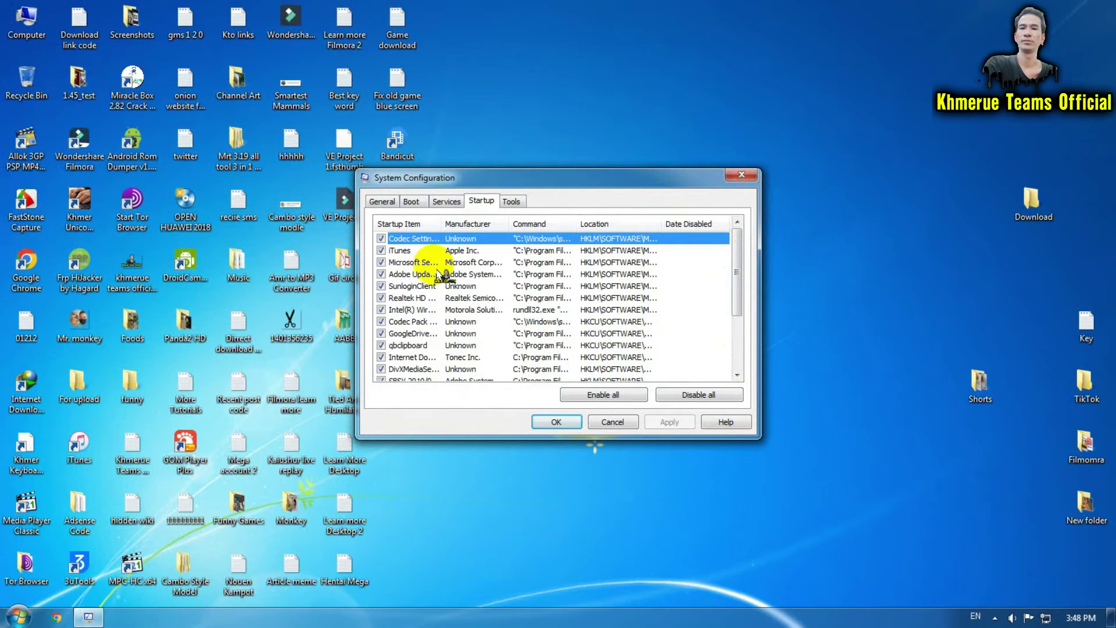
Step: Disable iTunes, Adobe Updater and SunloginClient at startup, briefly opening the volume control
click(381, 251)
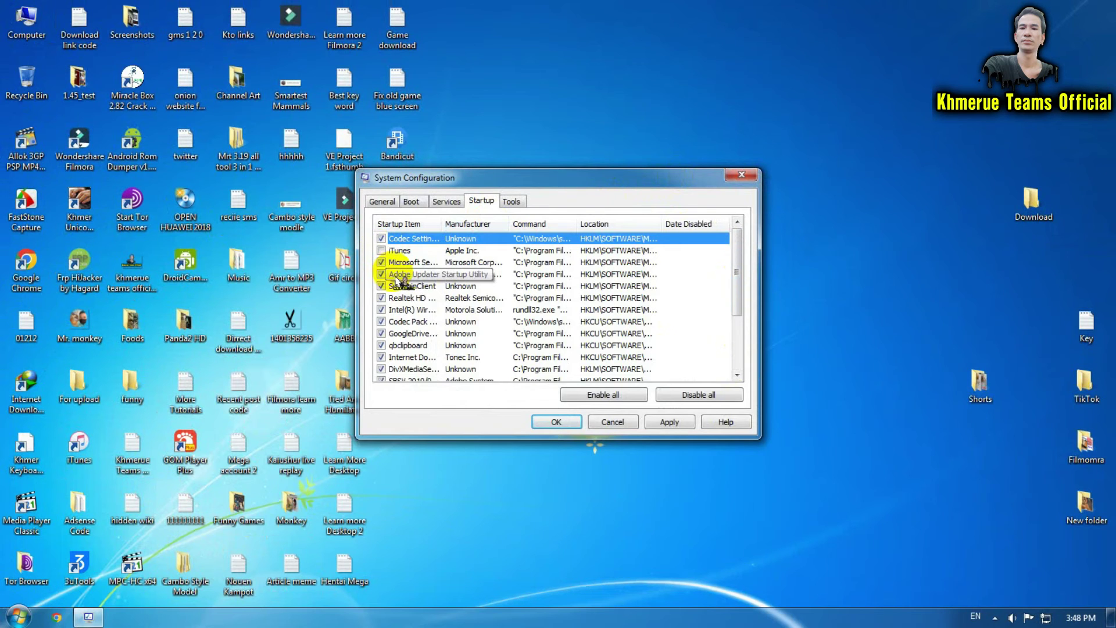
drag(443, 225, 447, 226)
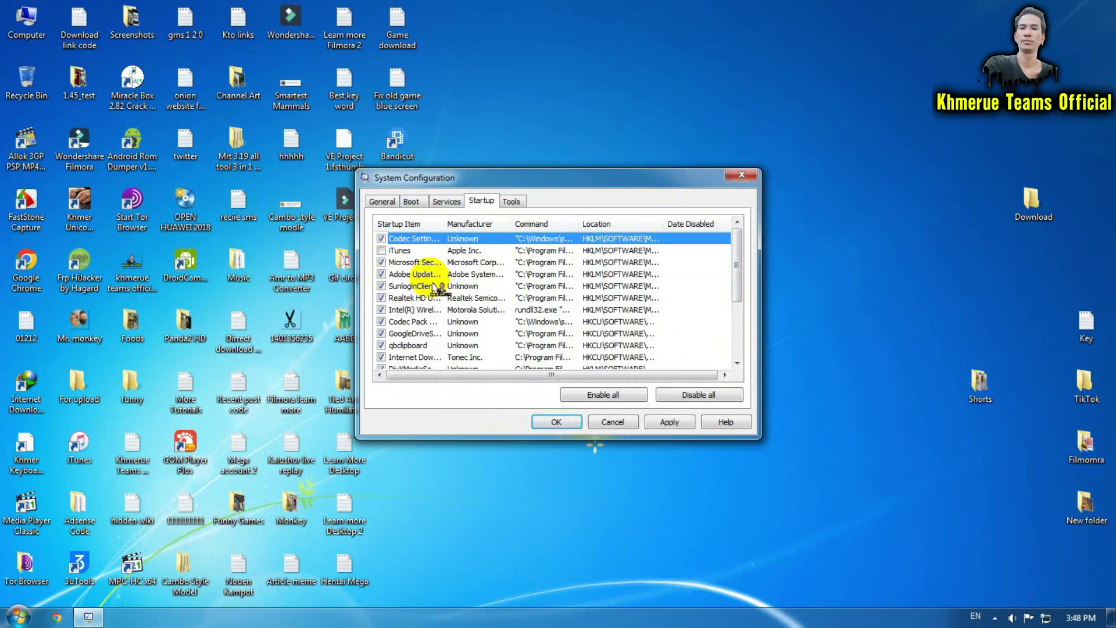
click(380, 274)
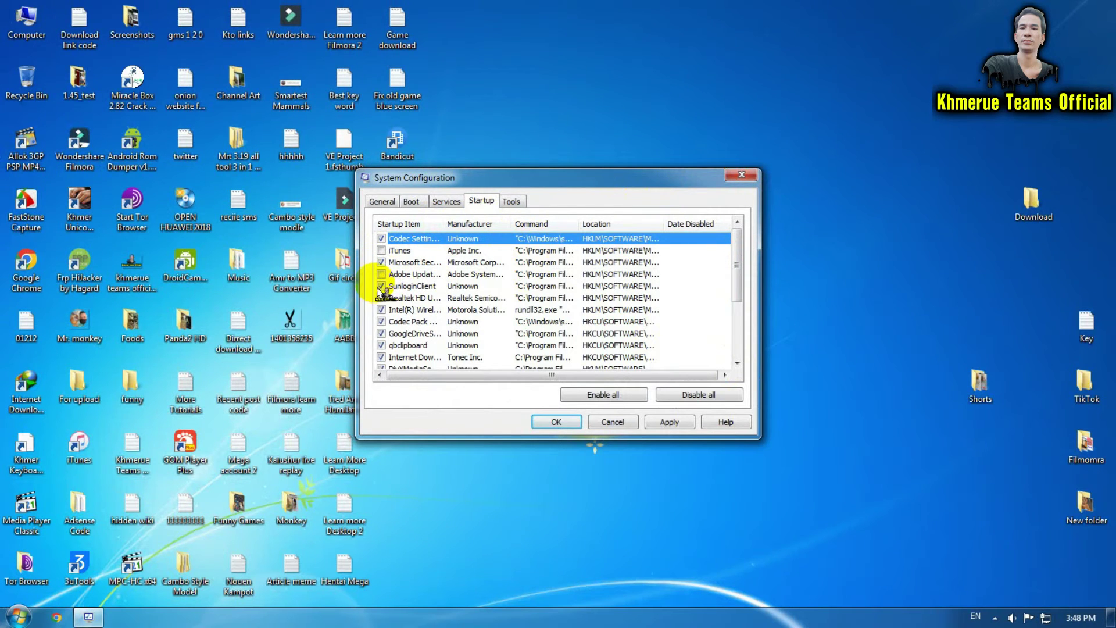
click(380, 287)
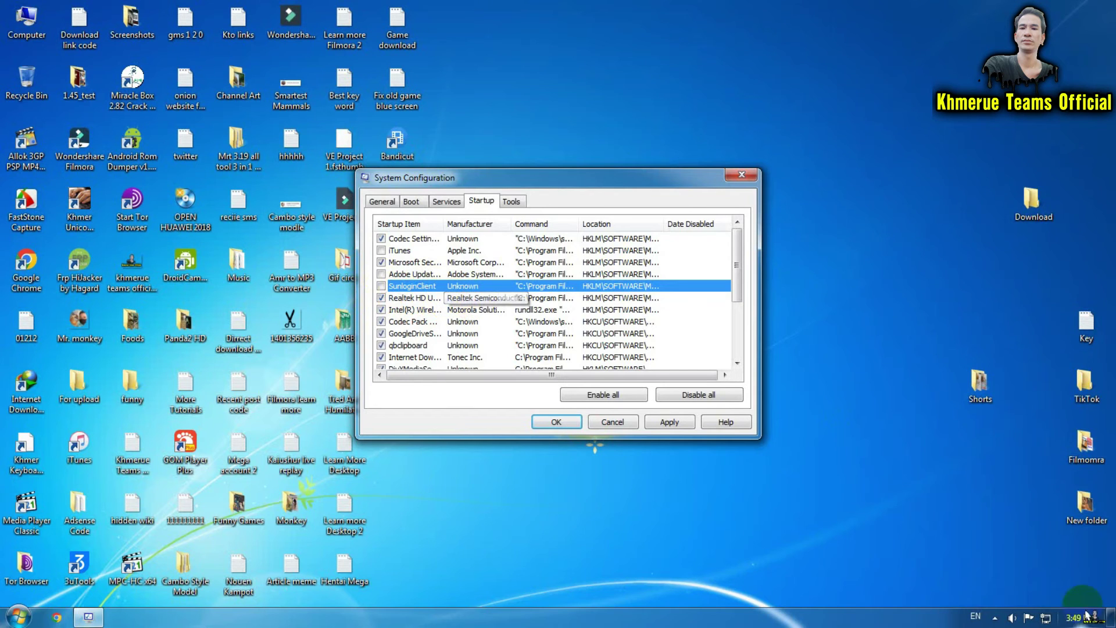
click(1013, 617)
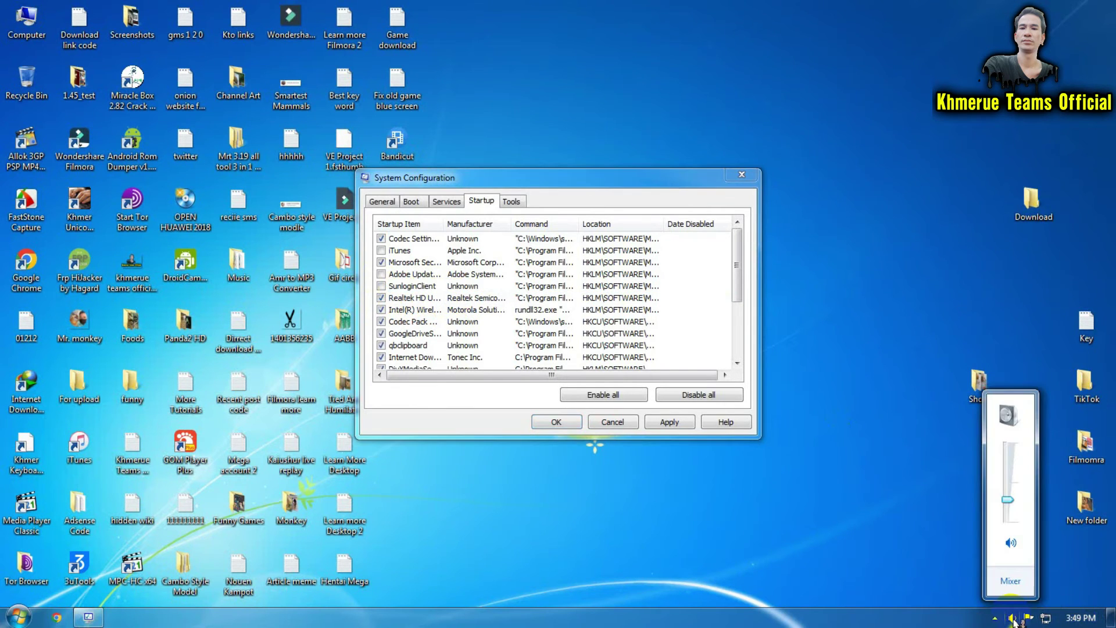
click(426, 406)
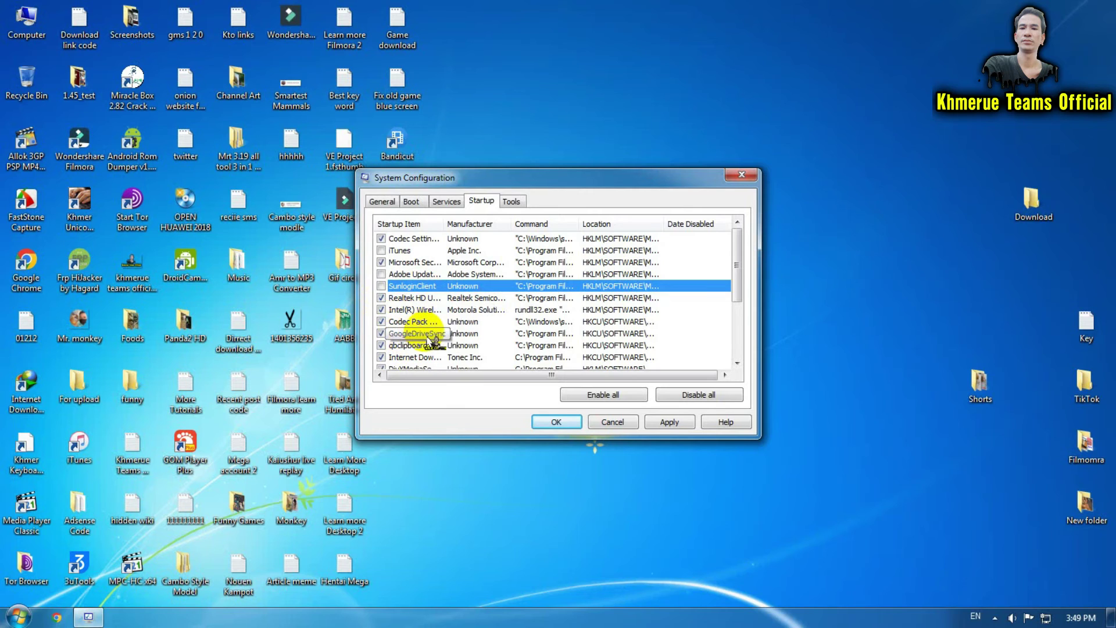
Step: Uncheck GoogleDriveSync and Adobe CS6 Service Manager in the startup list
click(381, 333)
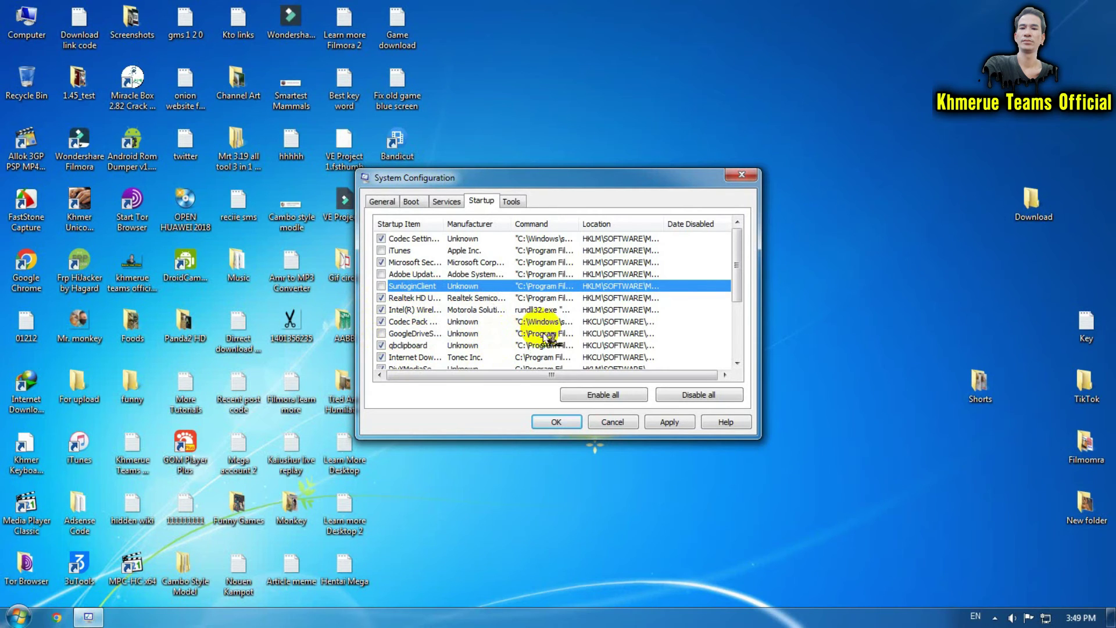
drag(737, 287, 738, 346)
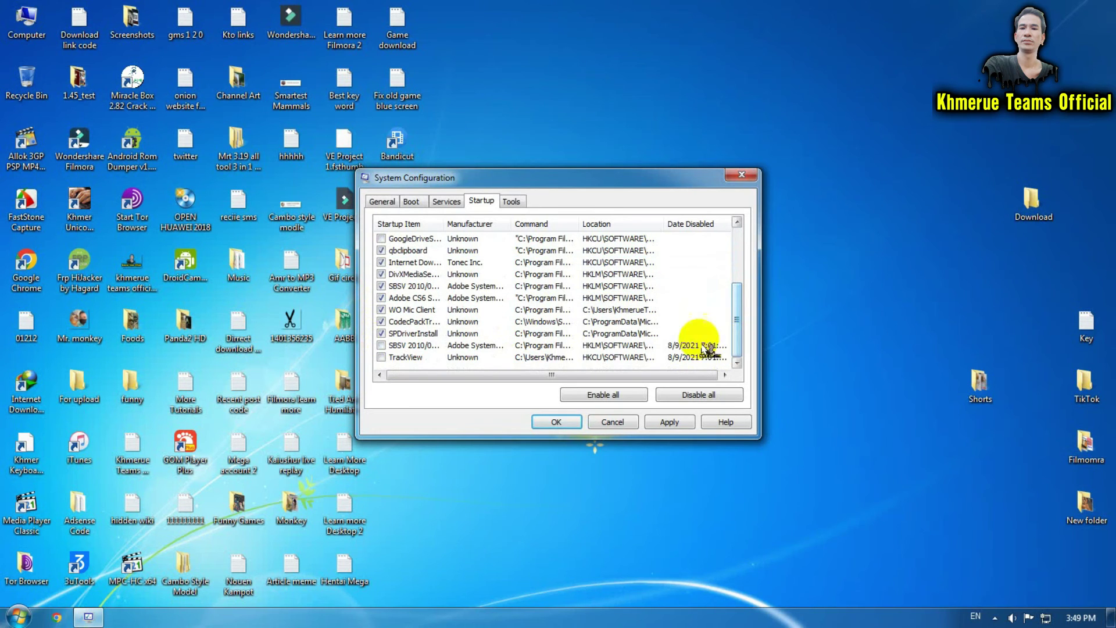
click(381, 298)
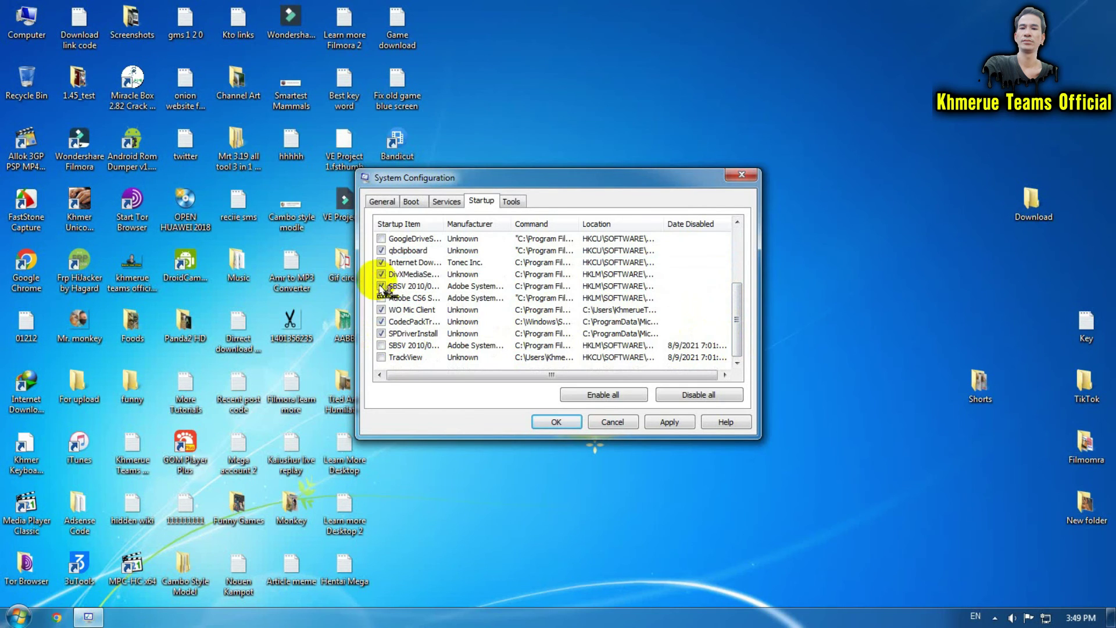
Step: Uncheck qbclipboard, apply the startup changes, and close System Configuration with OK
click(381, 250)
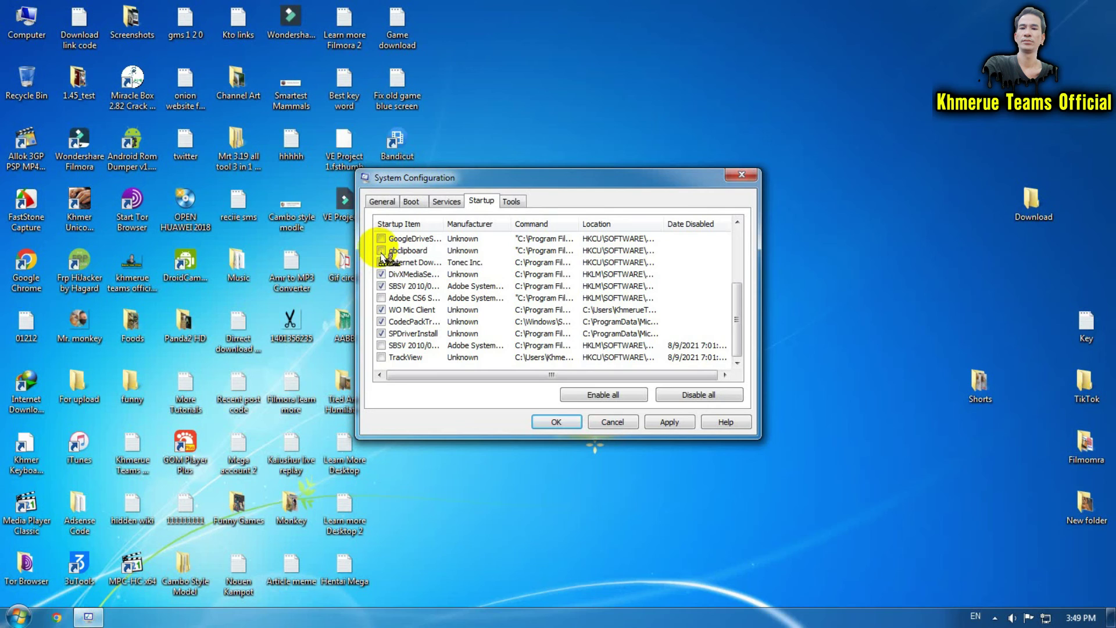
click(679, 423)
click(560, 423)
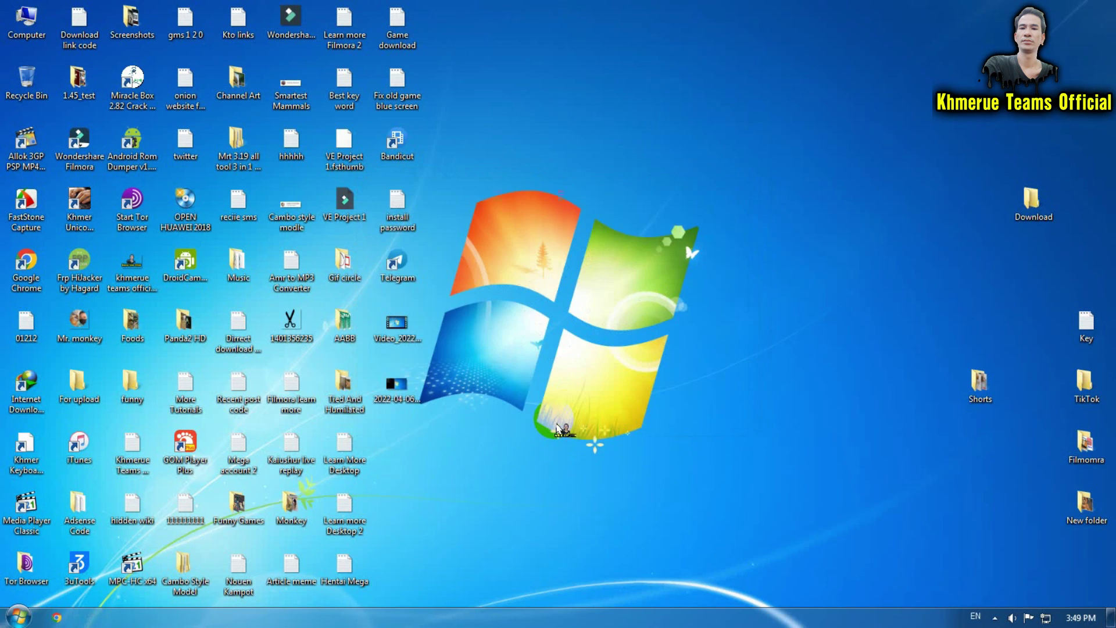